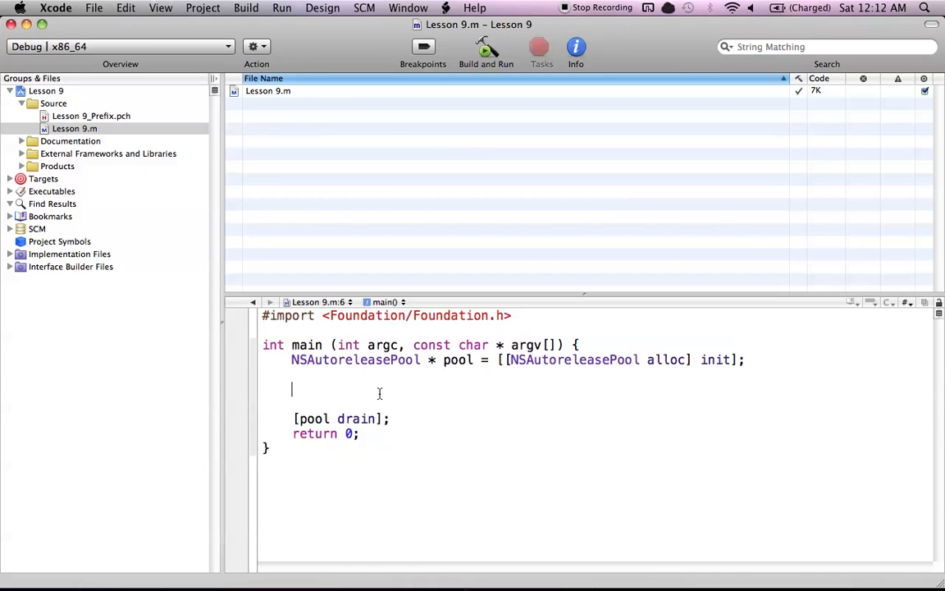
{"action": "type", "text": "i"}
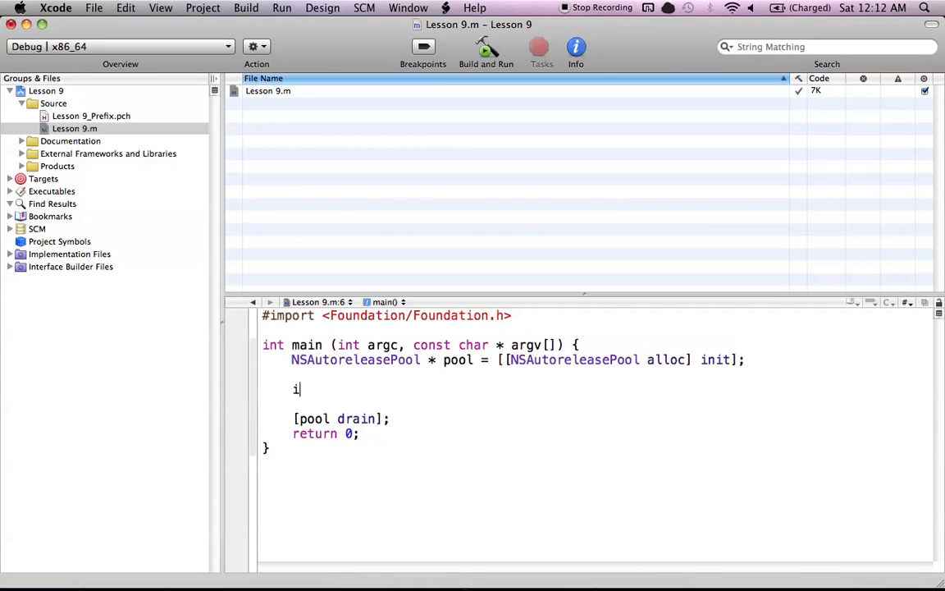
{"action": "type", "text": "nt numbe"}
{"action": "type", "text": "rs[10"}
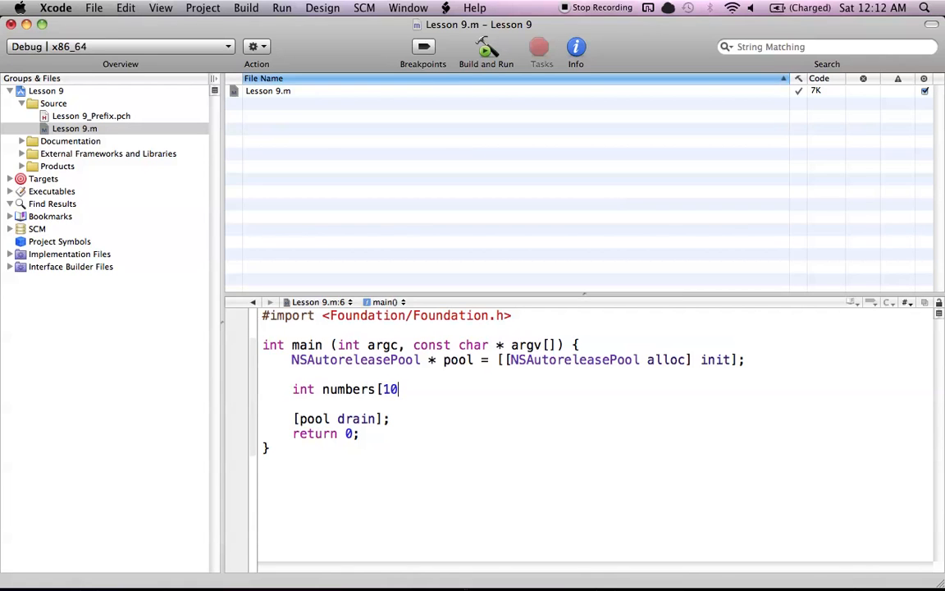
{"action": "type", "text": "];"}
Step: Declare int numbers[10] and a for loop with i from 0 to under 10
{"action": "key", "text": "Return"}
{"action": "key", "text": "Return"}
{"action": "type", "text": "for"}
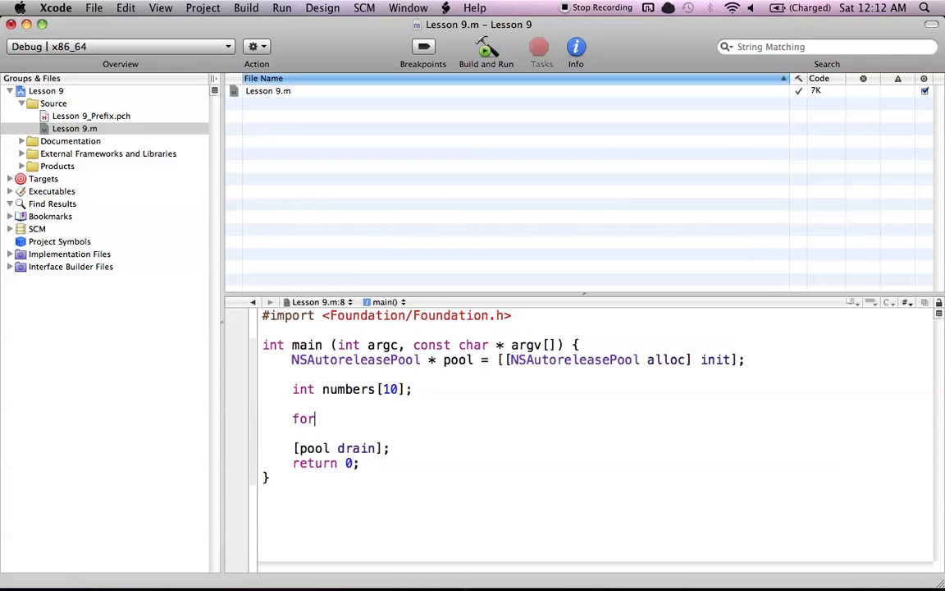
{"action": "type", "text": " (int i"}
{"action": "type", "text": " = 0;"}
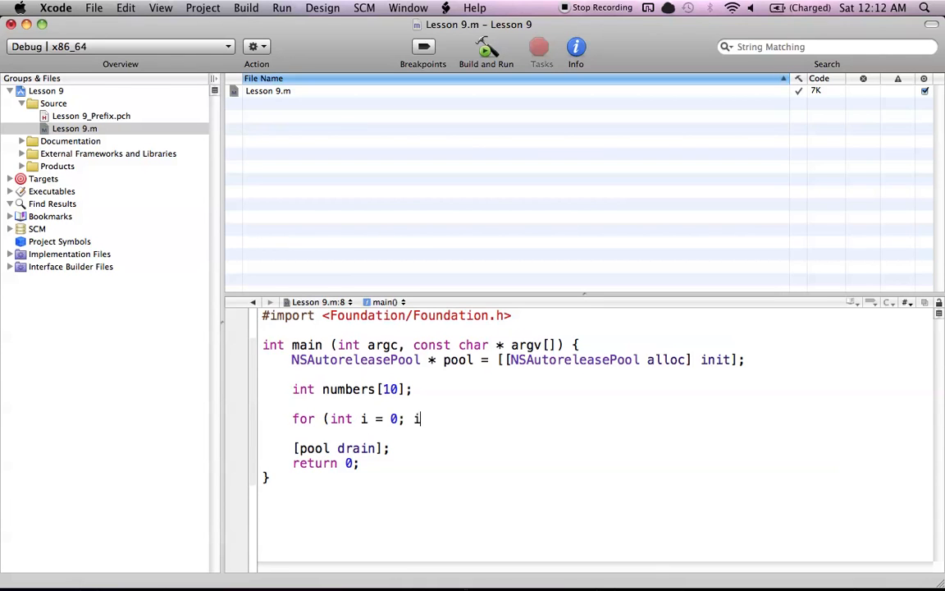
{"action": "type", "text": " i"}
{"action": "type", "text": " < "}
{"action": "type", "text": "10"}
{"action": "type", "text": "; "}
{"action": "type", "text": "i"}
{"action": "type", "text": "++)"}
{"action": "key", "text": "Return"}
{"action": "type", "text": "numbers"}
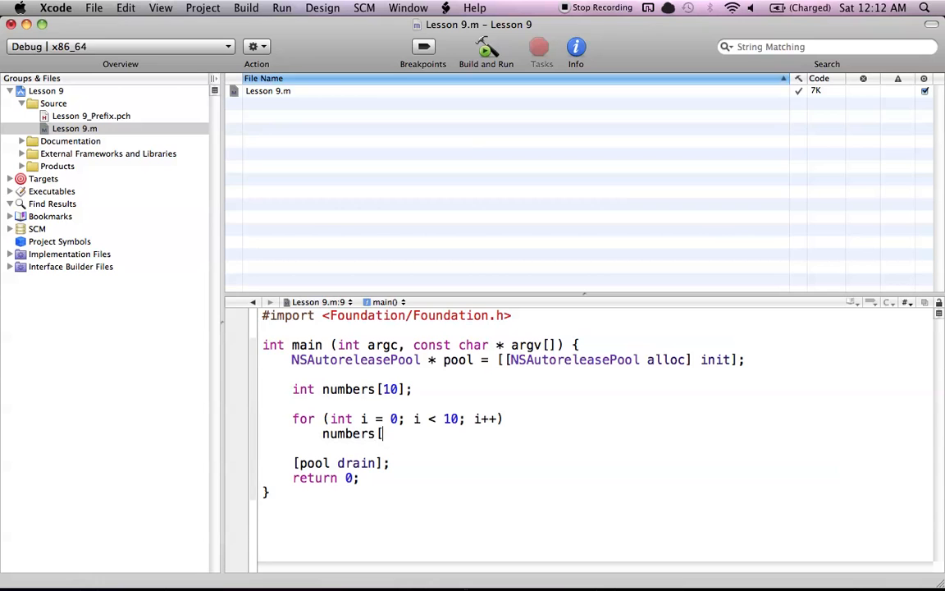
{"action": "type", "text": "[i] = 6;"}
Step: Assign numbers[i] = 6 in the loop body, pointing out the index i and the size 10
{"action": "double_click", "coordinate": [385, 433]}
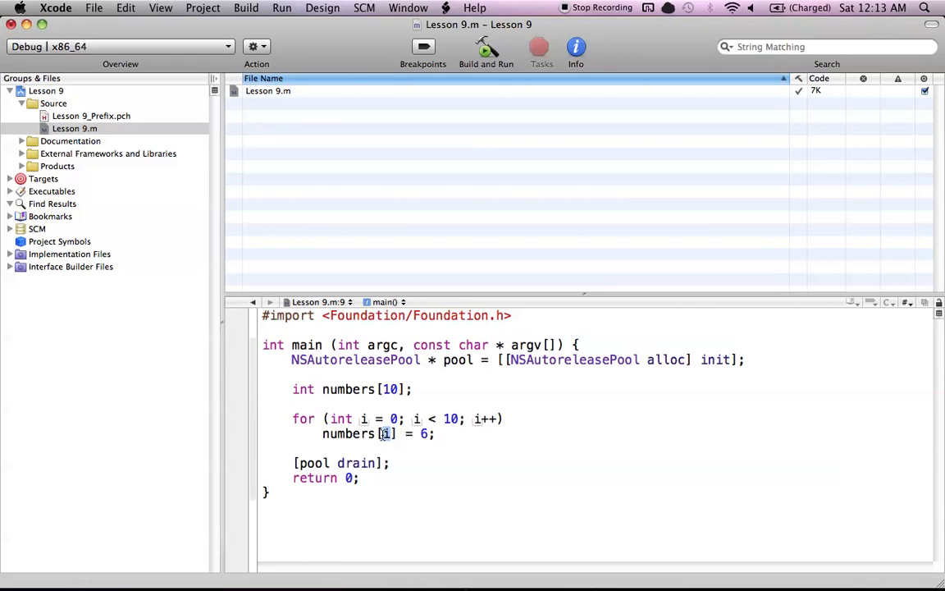
{"action": "double_click", "coordinate": [388, 389]}
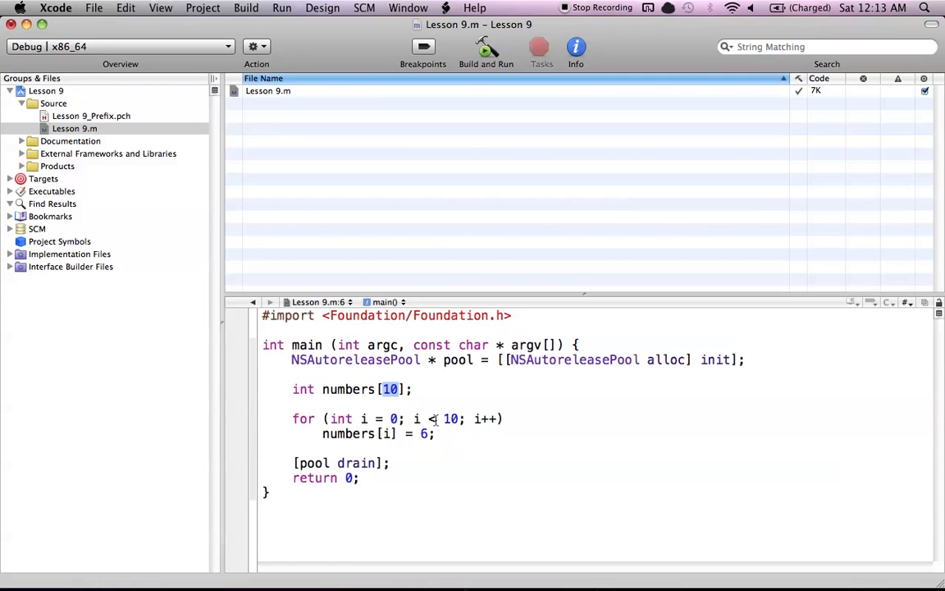
{"action": "double_click", "coordinate": [416, 419]}
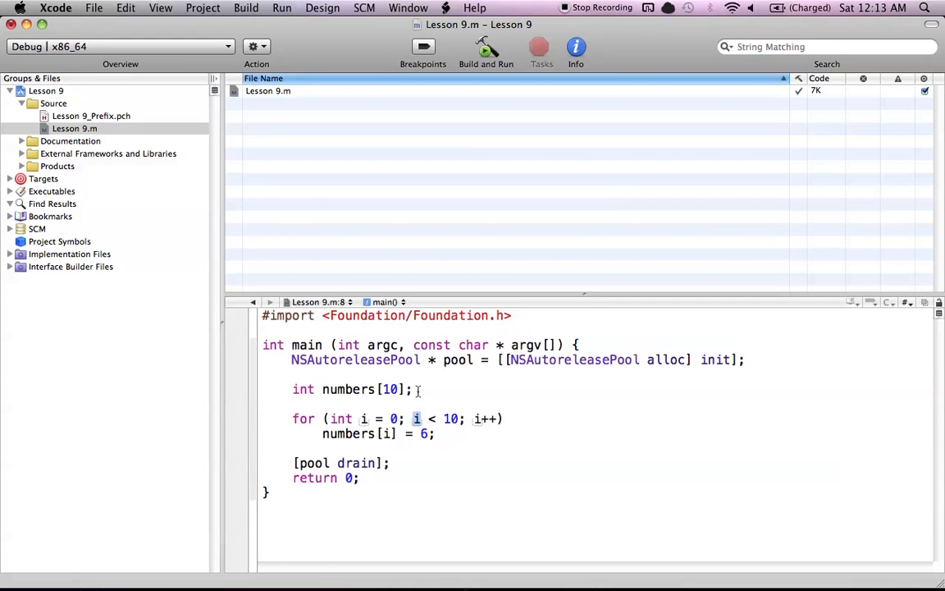
{"action": "left_click", "coordinate": [420, 391]}
{"action": "double_click", "coordinate": [385, 433]}
{"action": "left_click", "coordinate": [398, 436]}
Step: Delete the numbers array declaration and its whole for loop from main
{"action": "left_click_drag", "start_coordinate": [435, 433], "coordinate": [291, 392]}
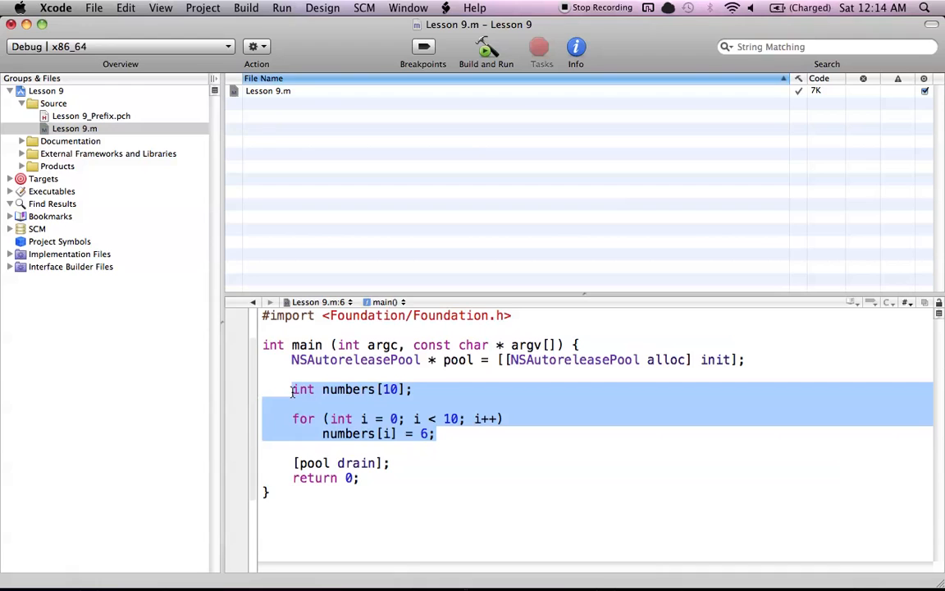
{"action": "key", "text": "BackSpace"}
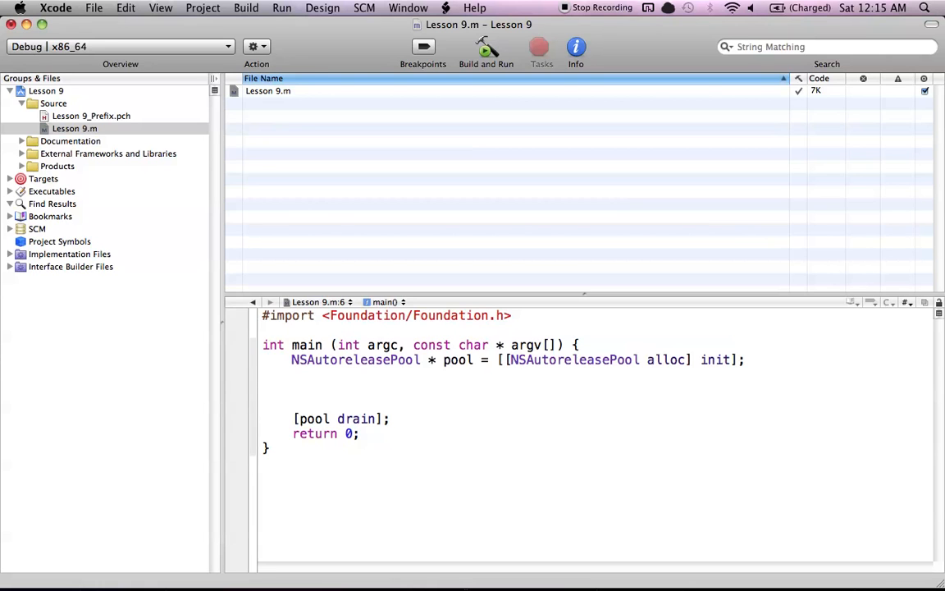
{"action": "type", "text": "NS"}
{"action": "type", "text": "Arra"}
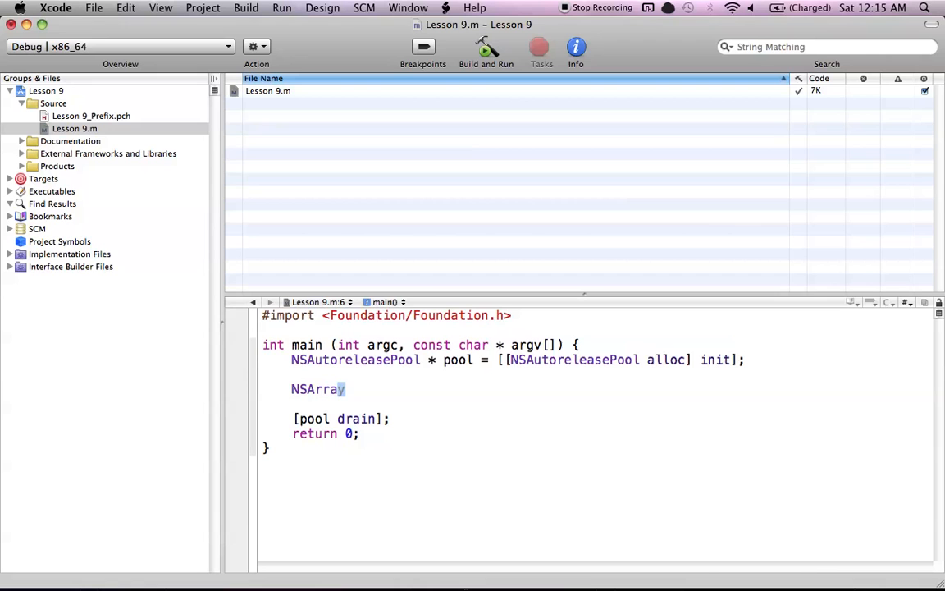
{"action": "type", "text": "y"}
{"action": "type", "text": "*"}
{"action": "type", "text": "a"}
{"action": "type", "text": "arry"}
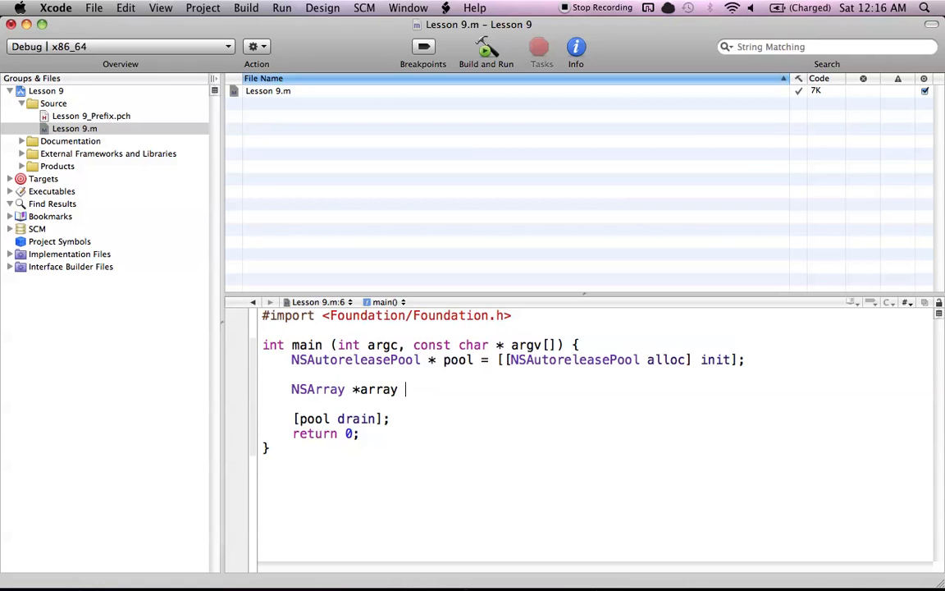
Step: Declare NSArray *names allocated with the initWithObjects: initializer
{"action": "key", "text": "shift+Left"}
{"action": "key", "text": "shift+Left"}
{"action": "key", "text": "shift+Left"}
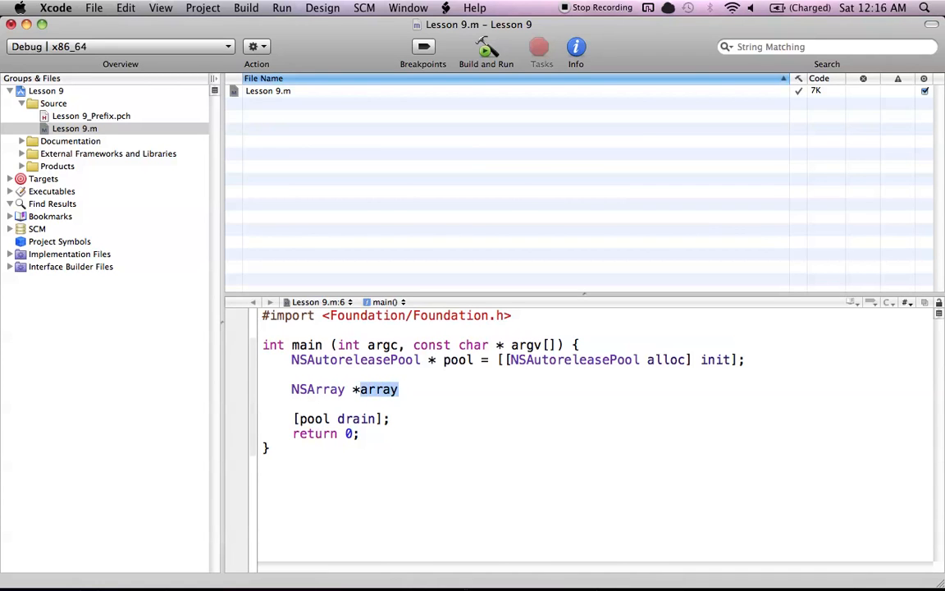
{"action": "type", "text": "names "}
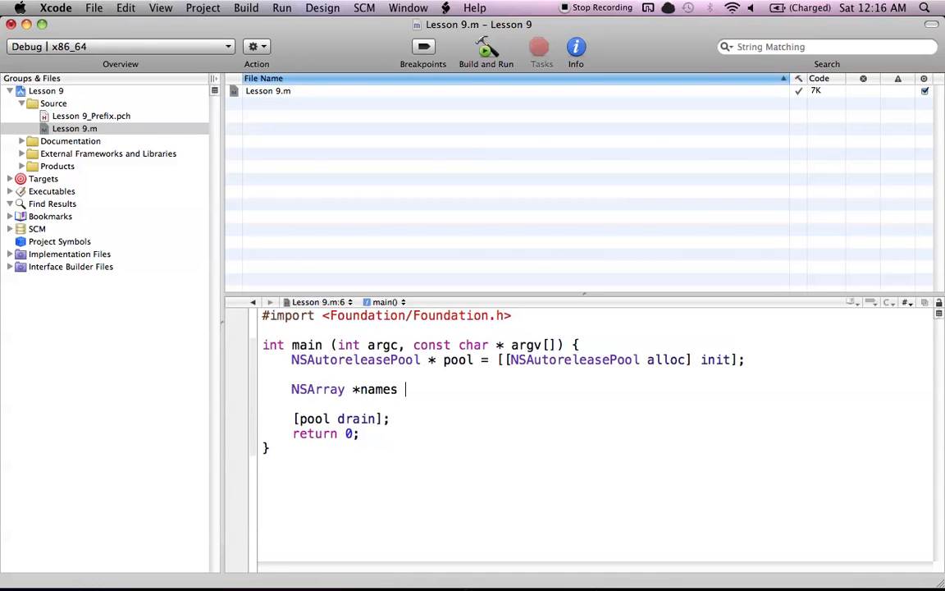
{"action": "type", "text": "= [["}
{"action": "type", "text": "NS"}
{"action": "type", "text": "Array a"}
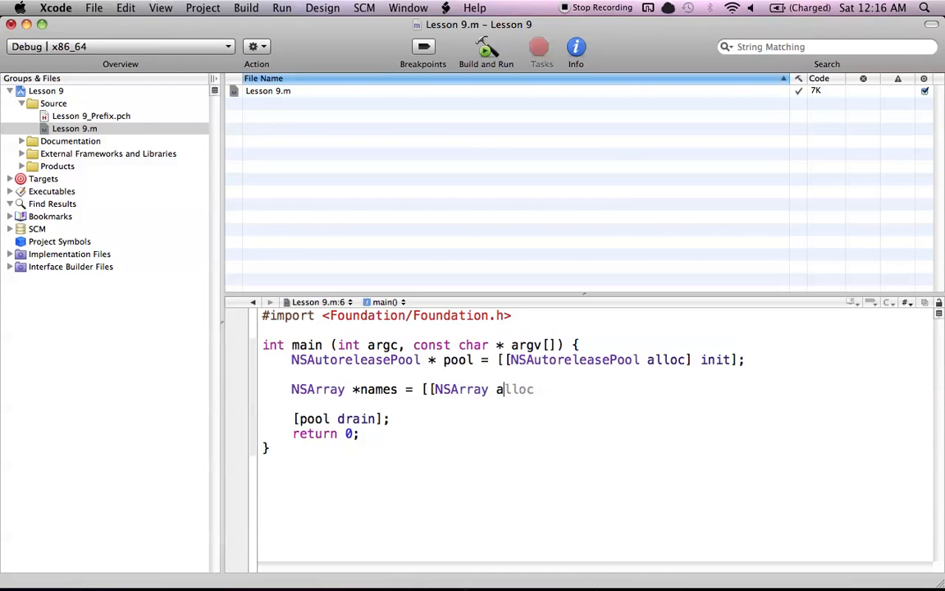
{"action": "type", "text": "lloc] "}
{"action": "type", "text": "ini"}
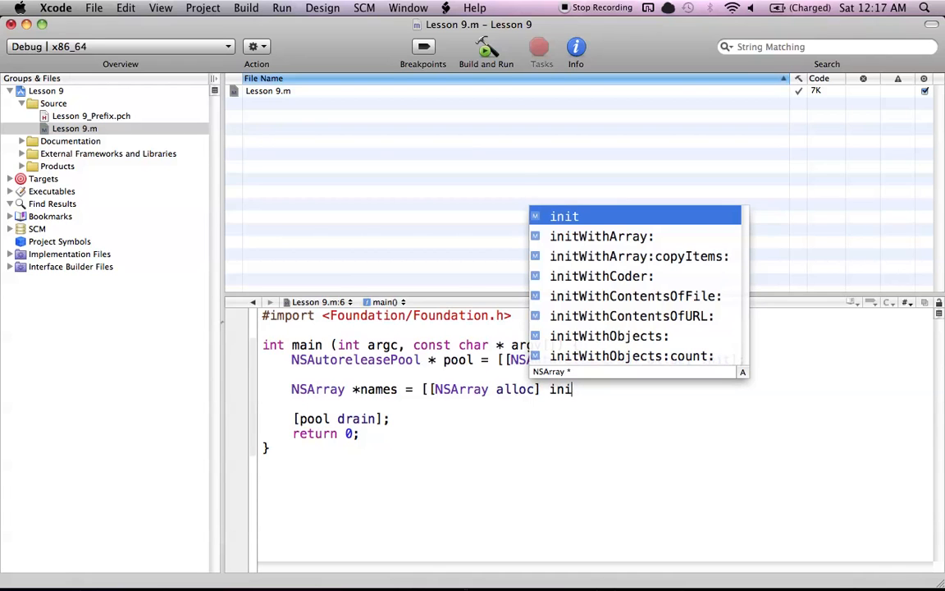
{"action": "key", "text": "Down"}
{"action": "key", "text": "Down"}
{"action": "key", "text": "Down"}
{"action": "key", "text": "Down"}
{"action": "key", "text": "Down"}
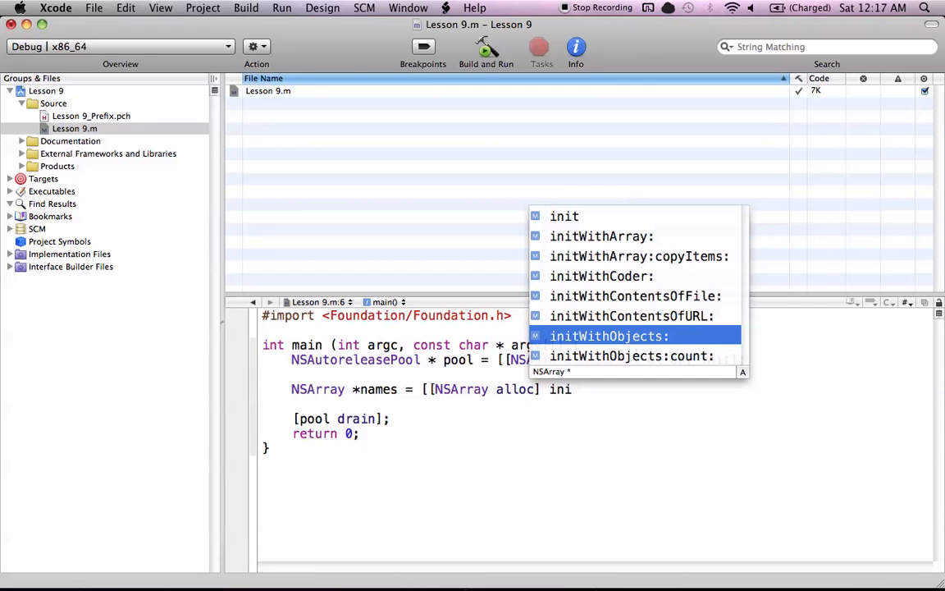
{"action": "key", "text": "Return"}
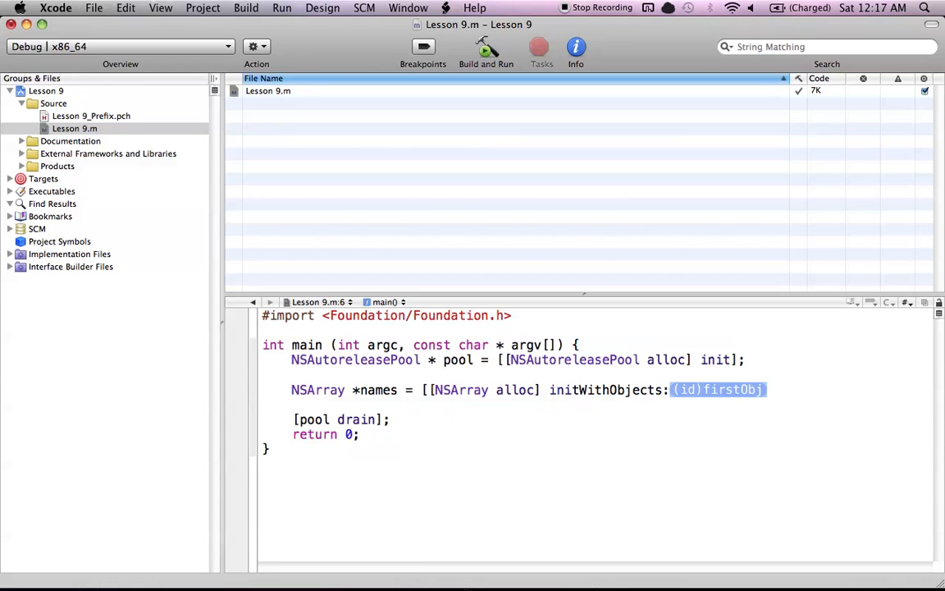
{"action": "type", "text": "@\"\""}
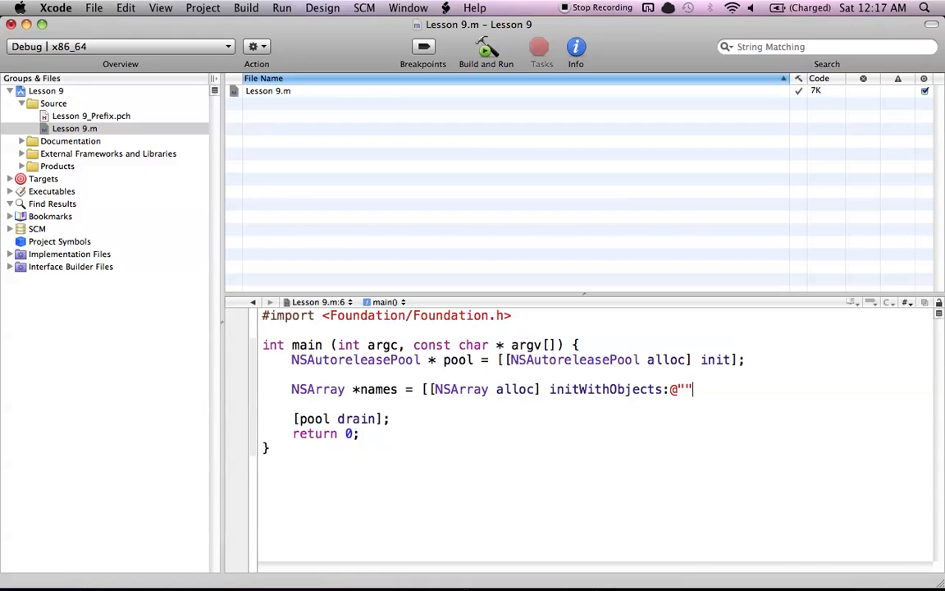
Step: Fill the initializer with the strings @"Lucas", @"John", @"Steve"
{"action": "key", "text": "Left"}
{"action": "key", "text": "Right"}
{"action": "key", "text": "Right"}
{"action": "type", "text": "Lucas"}
{"action": "type", "text": "\", "}
{"action": "type", "text": "@\""}
{"action": "type", "text": "joh"}
{"action": "key", "text": "BackSpace"}
{"action": "key", "text": "BackSpace"}
{"action": "key", "text": "BackSpace"}
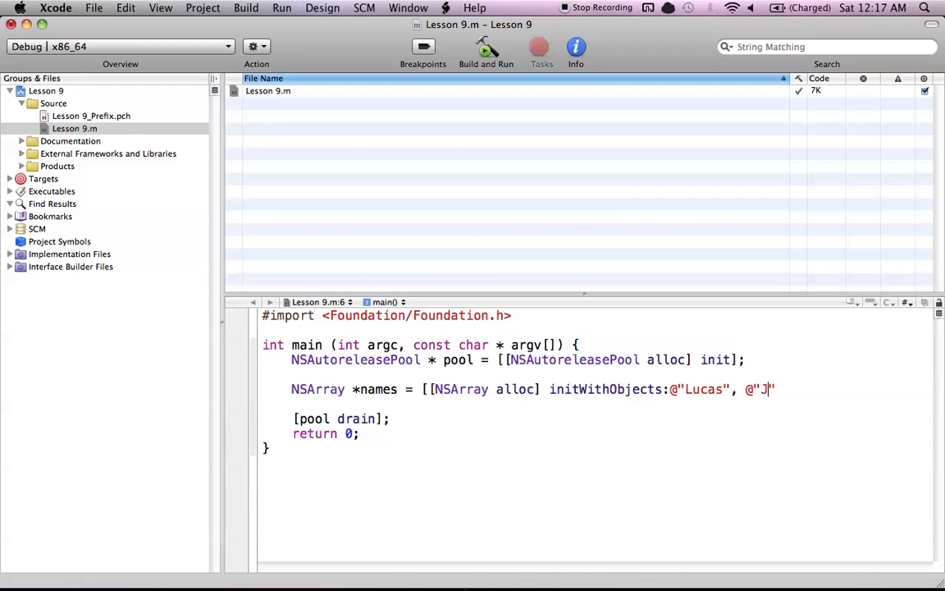
{"action": "type", "text": "John\","}
{"action": "type", "text": " @\"Stev"}
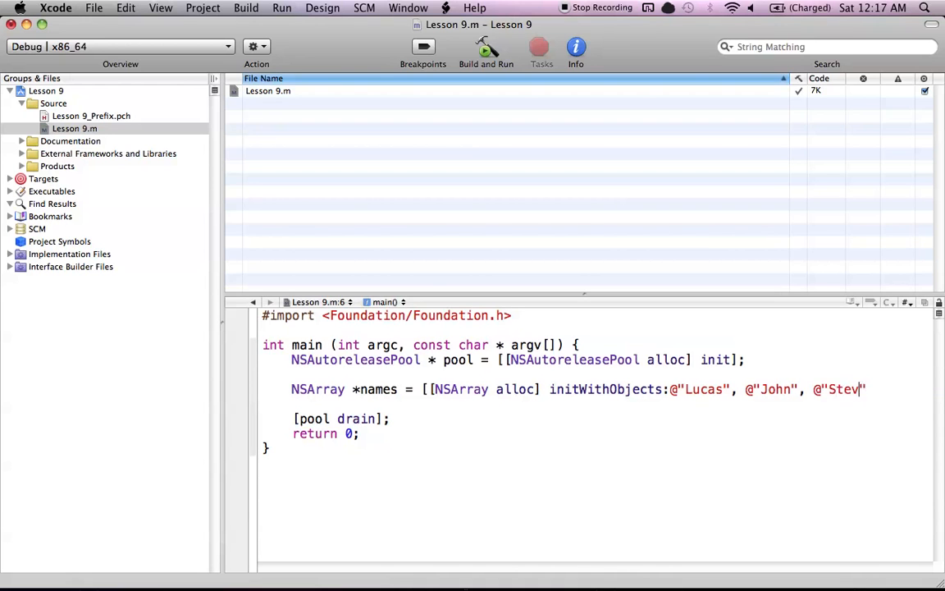
{"action": "type", "text": "e\","}
{"action": "key", "text": "BackSpace"}
{"action": "key", "text": "BackSpace"}
{"action": "type", "text": "]"}
Step: Terminate the names list with nil and end the declaration with a semicolon
{"action": "key", "text": "Left"}
{"action": "type", "text": ","}
{"action": "type", "text": "nil"}
{"action": "type", "text": "];"}
Step: Add a for loop with i running from 0 to under [names count]
{"action": "key", "text": "Return"}
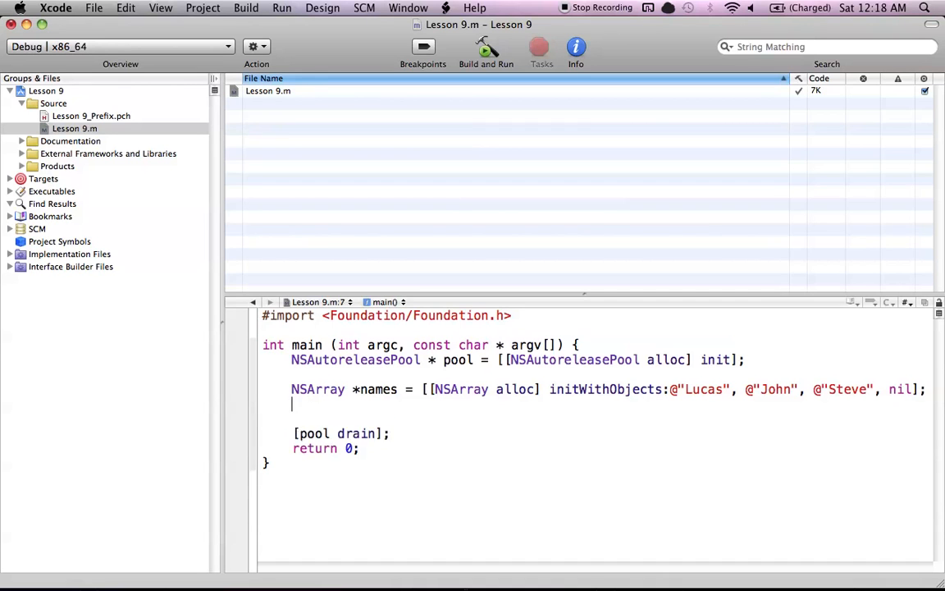
{"action": "key", "text": "Return"}
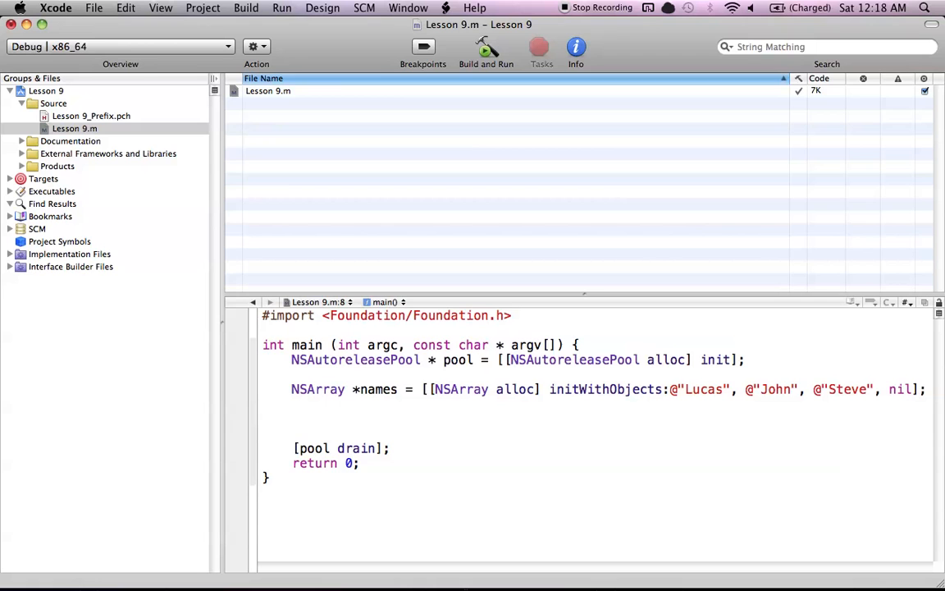
{"action": "type", "text": "for"}
{"action": "type", "text": " ("}
{"action": "type", "text": "int "}
{"action": "type", "text": "i"}
{"action": "type", "text": " = "}
{"action": "type", "text": "0; "}
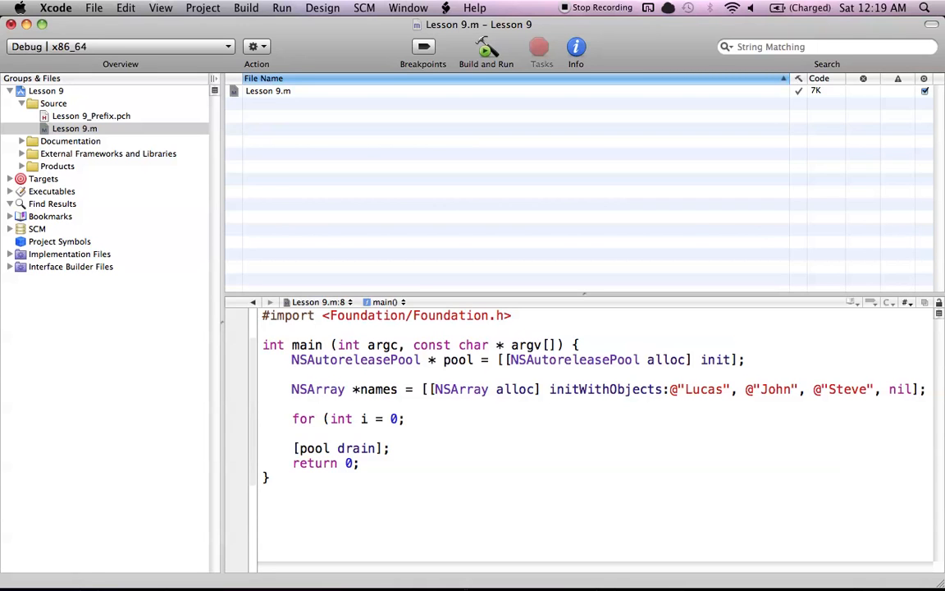
{"action": "type", "text": "i <"}
{"action": "type", "text": "["}
{"action": "type", "text": "nam"}
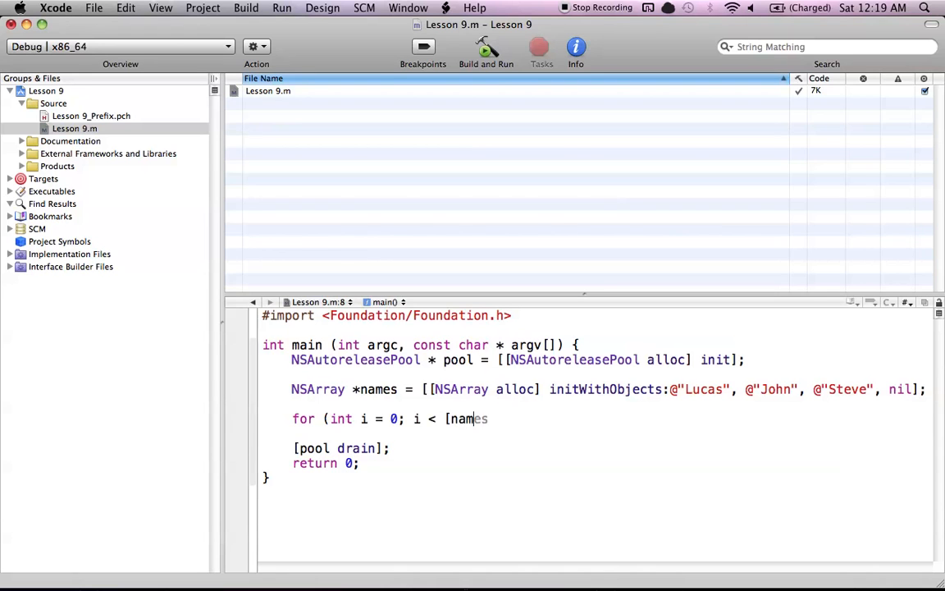
{"action": "type", "text": "es "}
{"action": "type", "text": "count"}
{"action": "type", "text": "]"}
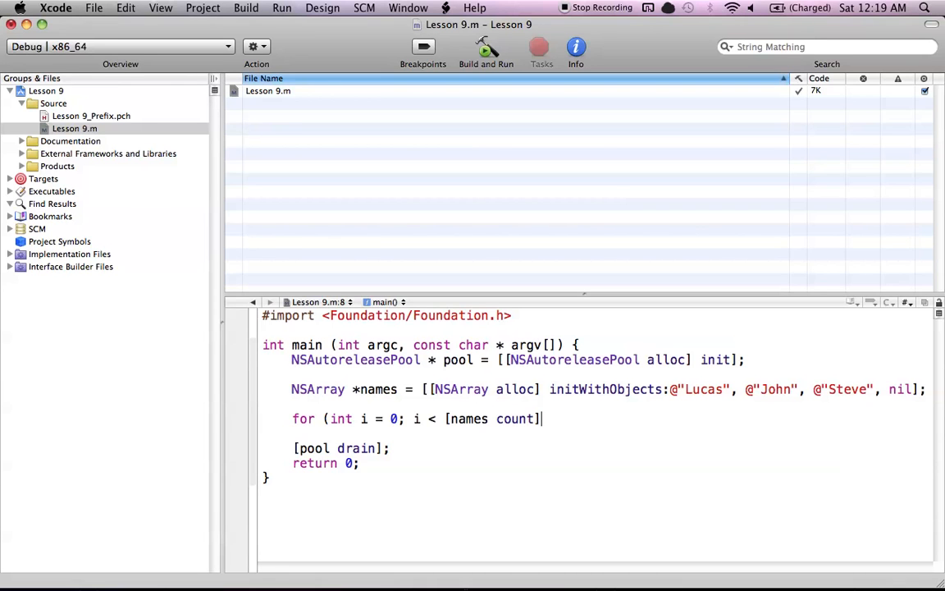
{"action": "type", "text": ";"}
{"action": "type", "text": " i++)"}
{"action": "key", "text": "Return"}
{"action": "type", "text": "S"}
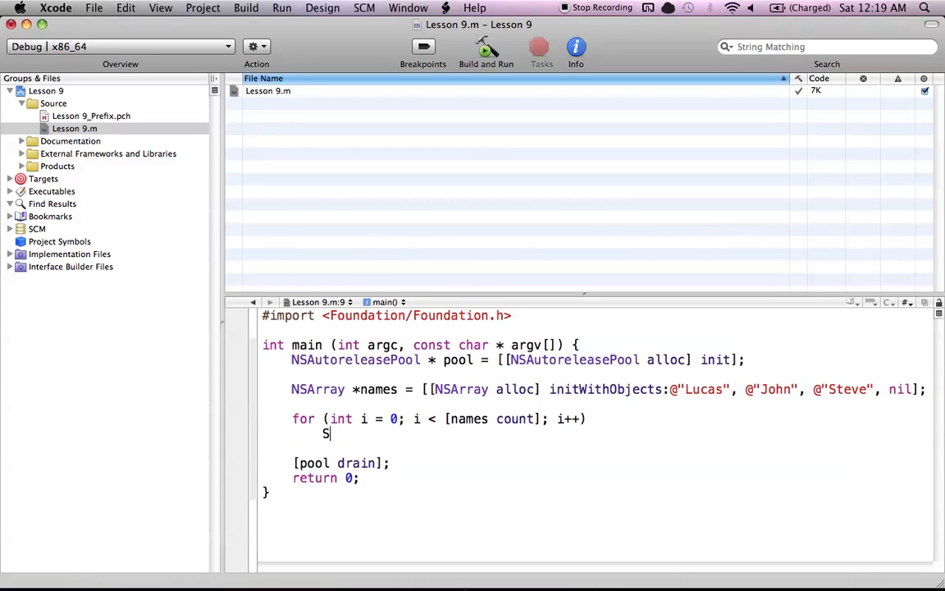
{"action": "type", "text": "NSLog("}
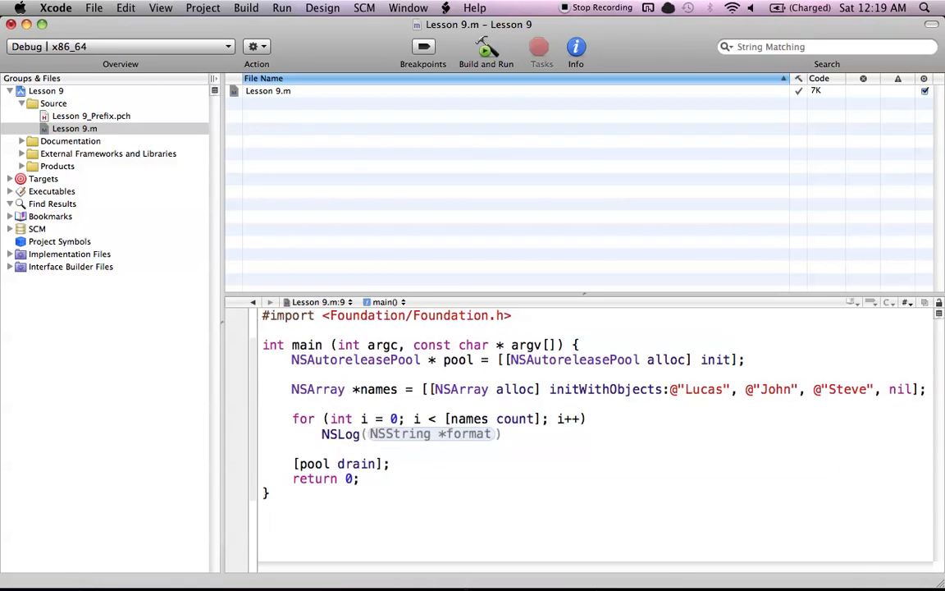
{"action": "type", "text": "@\"\""}
Step: Log each element with NSLog(@"%@", [names objectAtIndex:...]), index still a placeholder
{"action": "key", "text": "Left"}
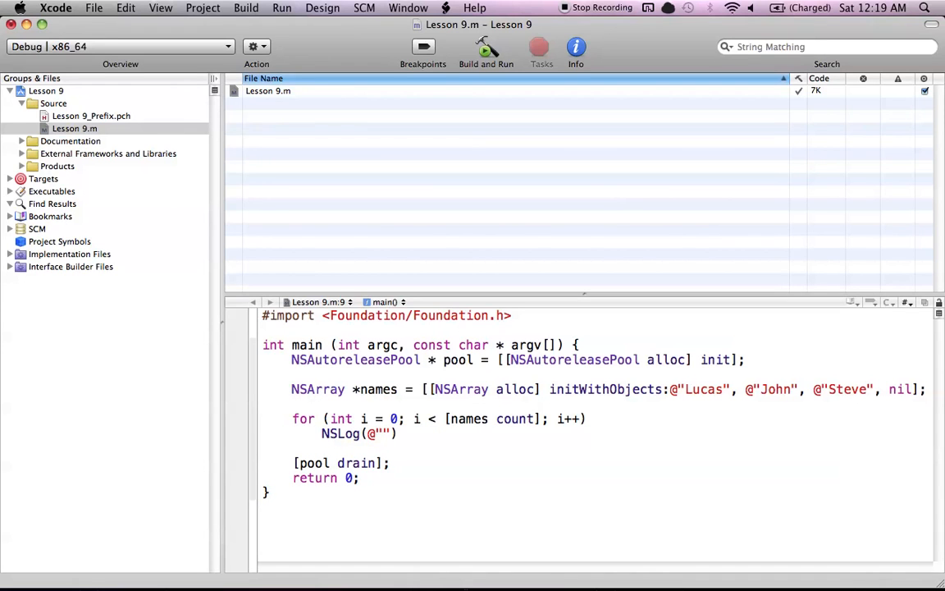
{"action": "type", "text": "%@"}
{"action": "type", "text": ", "}
{"action": "type", "text": "["}
{"action": "type", "text": "na"}
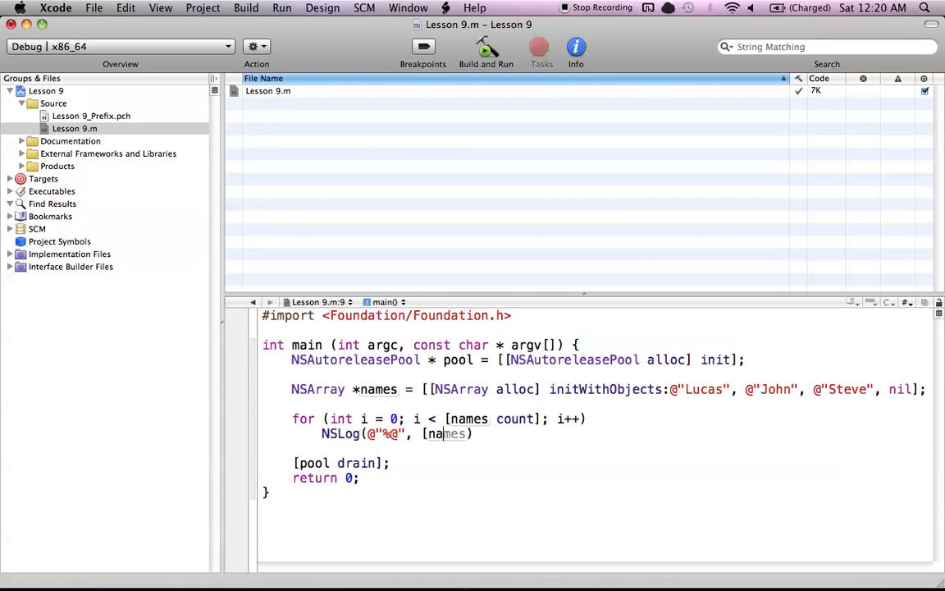
{"action": "type", "text": "mes o"}
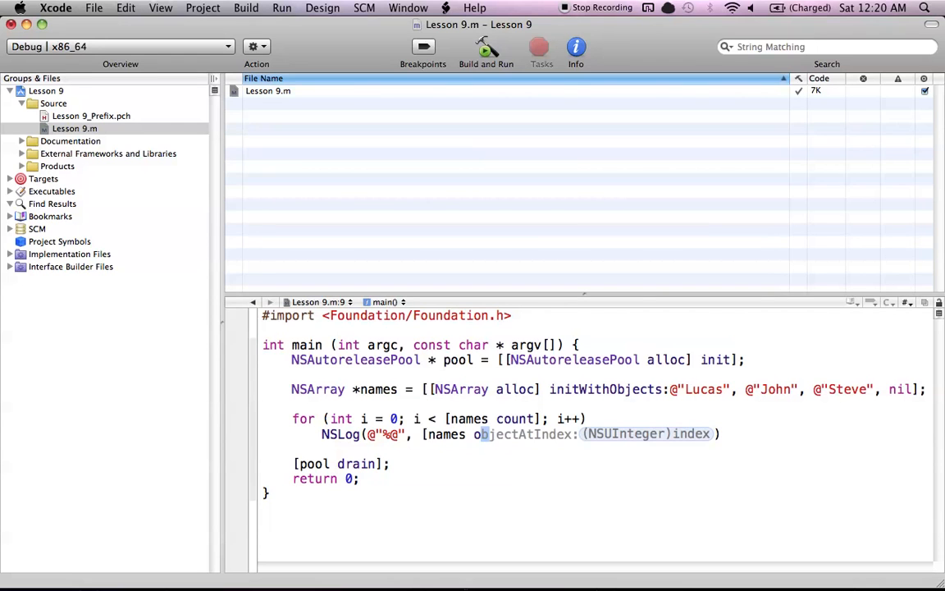
{"action": "type", "text": "b"}
{"action": "key", "text": "Tab"}
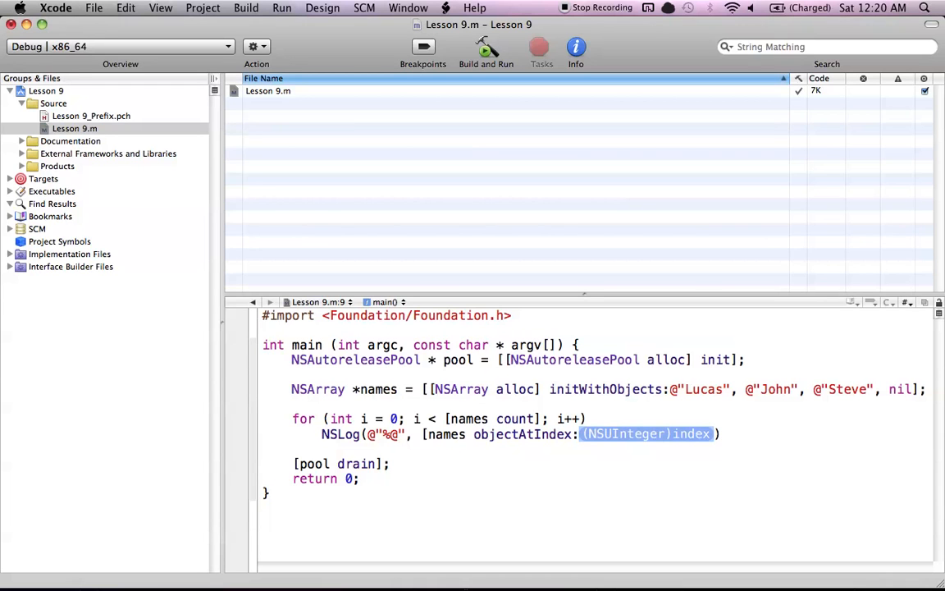
{"action": "key", "text": "Right"}
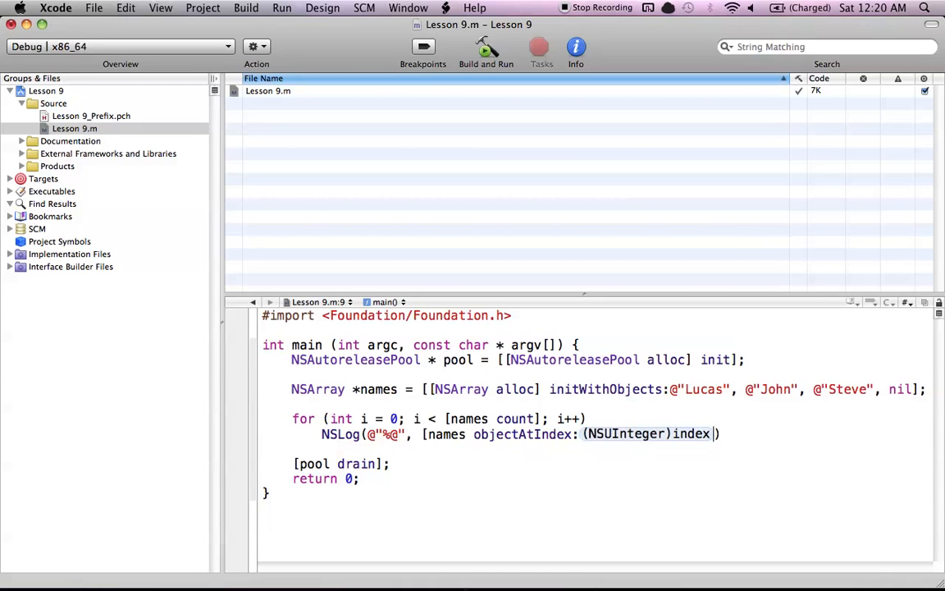
Step: Pass the loop counter i to objectAtIndex: and end the NSLog statement with a semicolon
{"action": "left_click", "coordinate": [635, 438]}
{"action": "key", "text": "shift+Tab"}
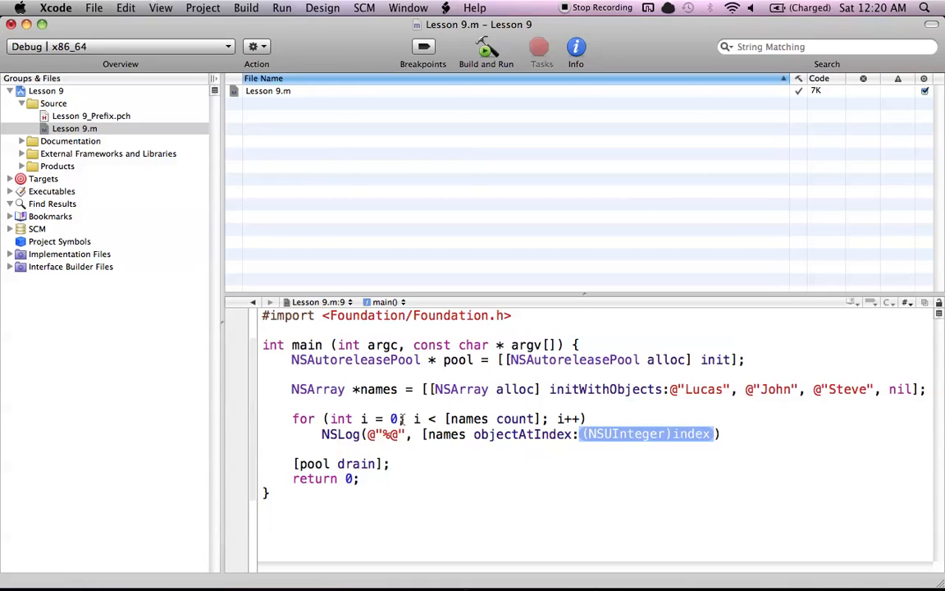
{"action": "left_click_drag", "start_coordinate": [360, 419], "coordinate": [400, 419]}
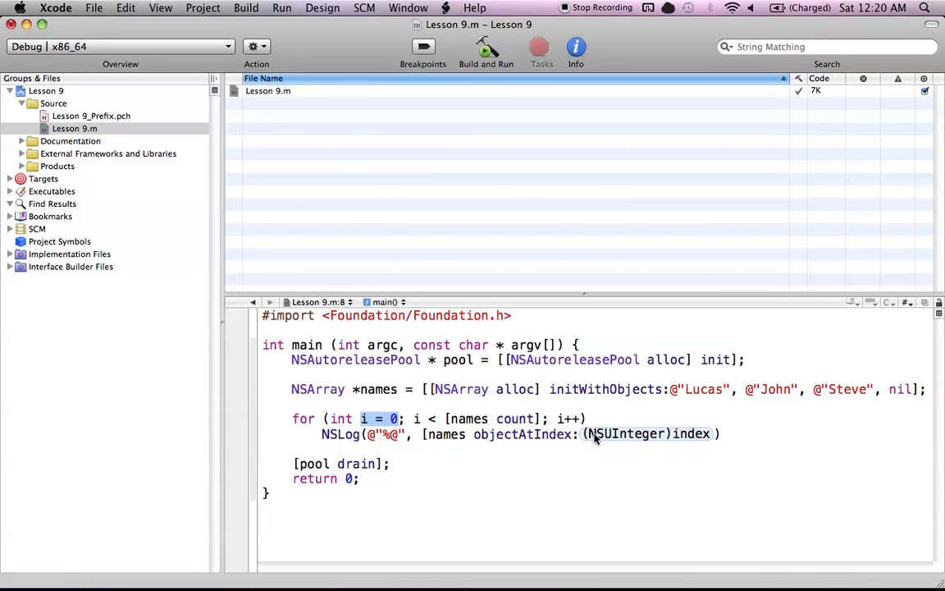
{"action": "left_click", "coordinate": [648, 433]}
{"action": "type", "text": "i])"}
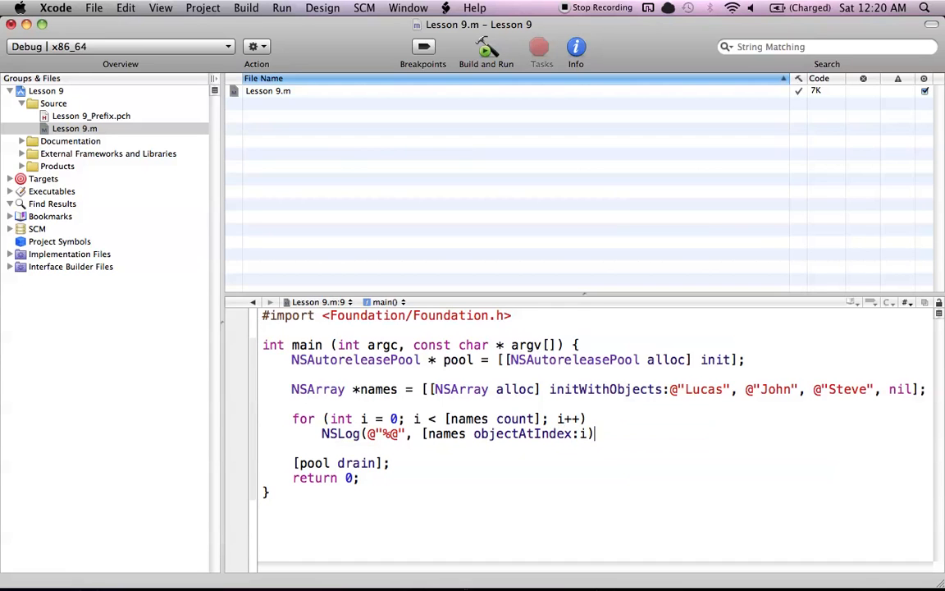
{"action": "type", "text": ";"}
Step: Close the names message bracket so the NSLog line ends objectAtIndex:i]);
{"action": "left_click_drag", "start_coordinate": [671, 389], "coordinate": [730, 392]}
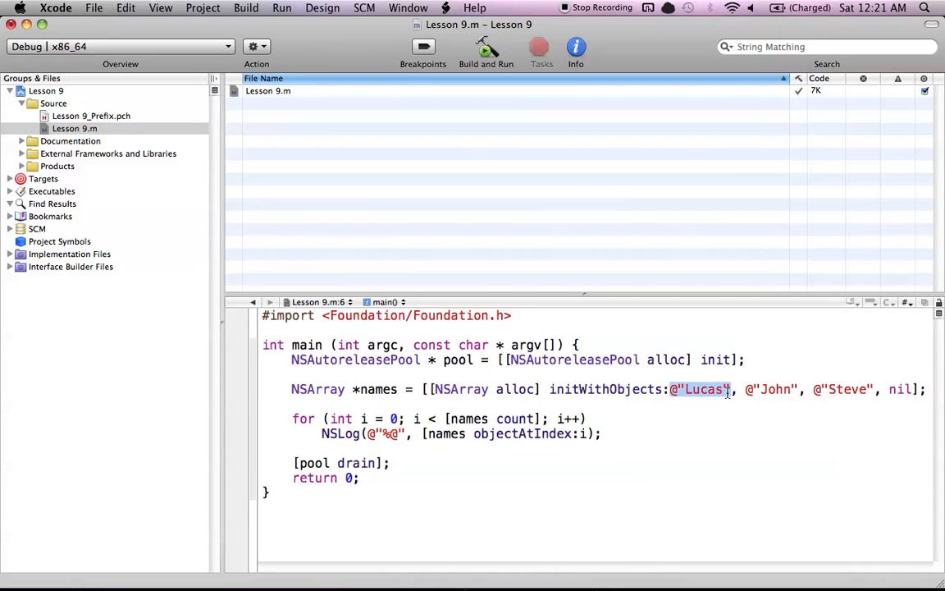
{"action": "left_click", "coordinate": [652, 437]}
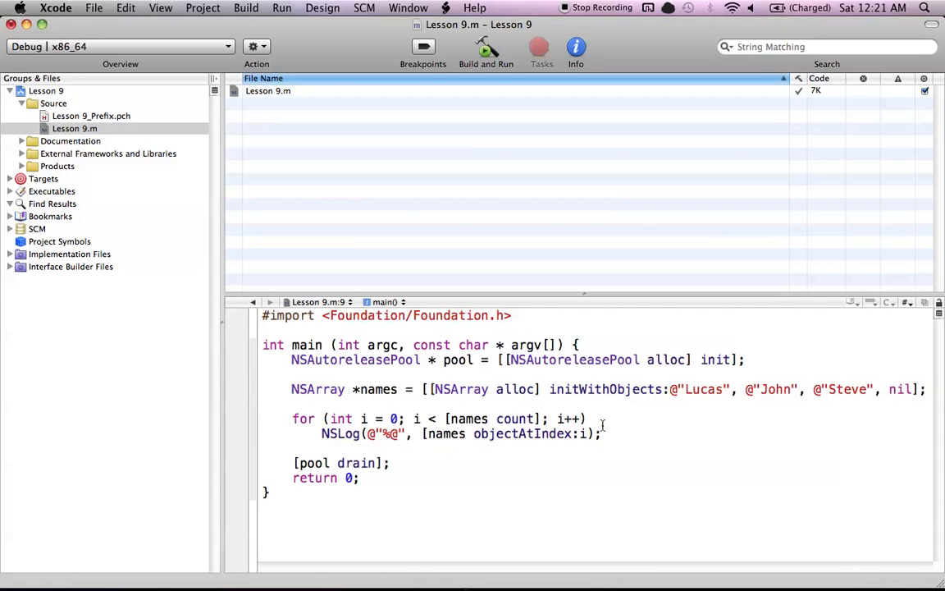
{"action": "left_click", "coordinate": [590, 433]}
{"action": "type", "text": ")"}
Step: Review how names, objectAtIndex, i and count work together in the finished loop
{"action": "double_click", "coordinate": [443, 433]}
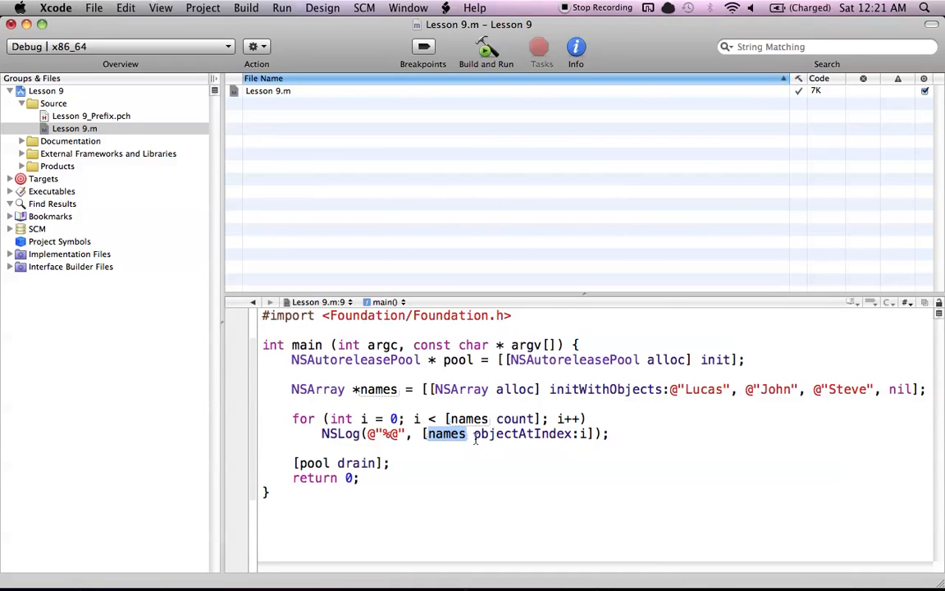
{"action": "left_click_drag", "start_coordinate": [475, 434], "coordinate": [577, 434]}
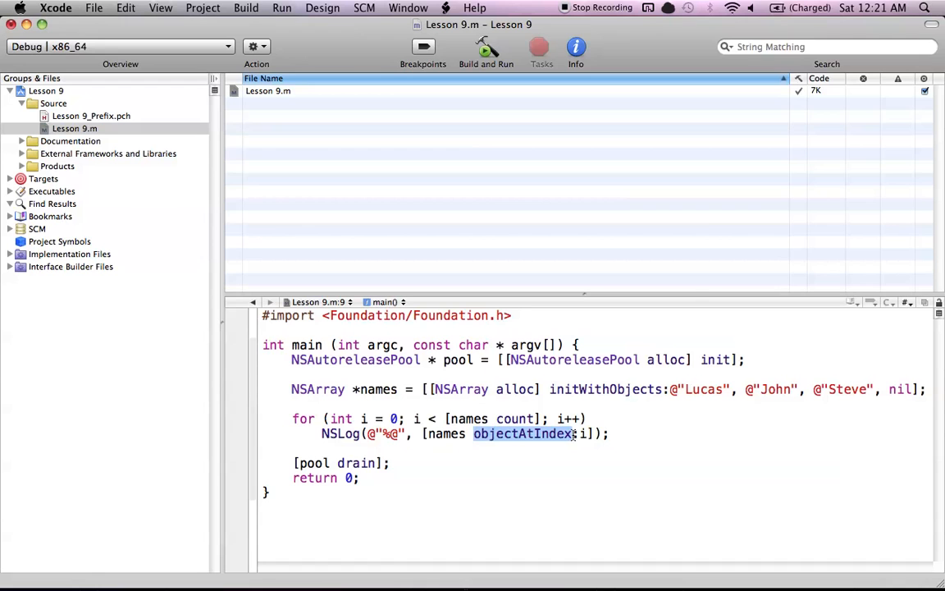
{"action": "left_click", "coordinate": [577, 433]}
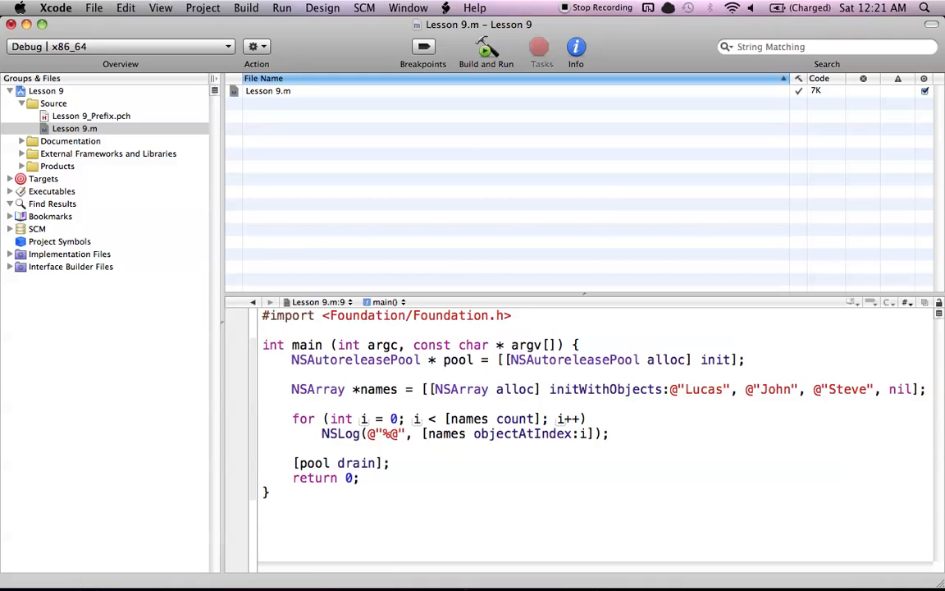
{"action": "left_click_drag", "start_coordinate": [399, 418], "coordinate": [352, 419]}
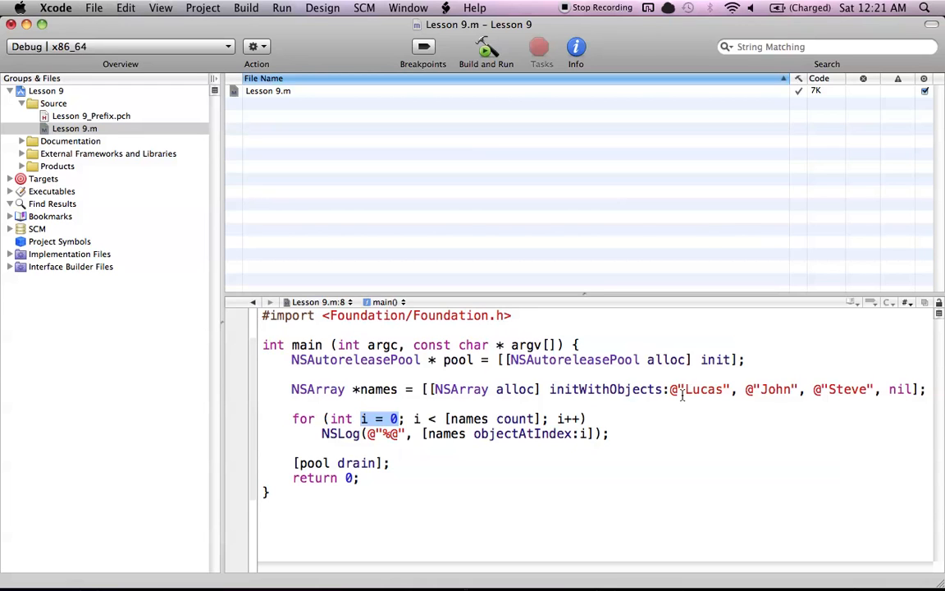
{"action": "left_click", "coordinate": [582, 433]}
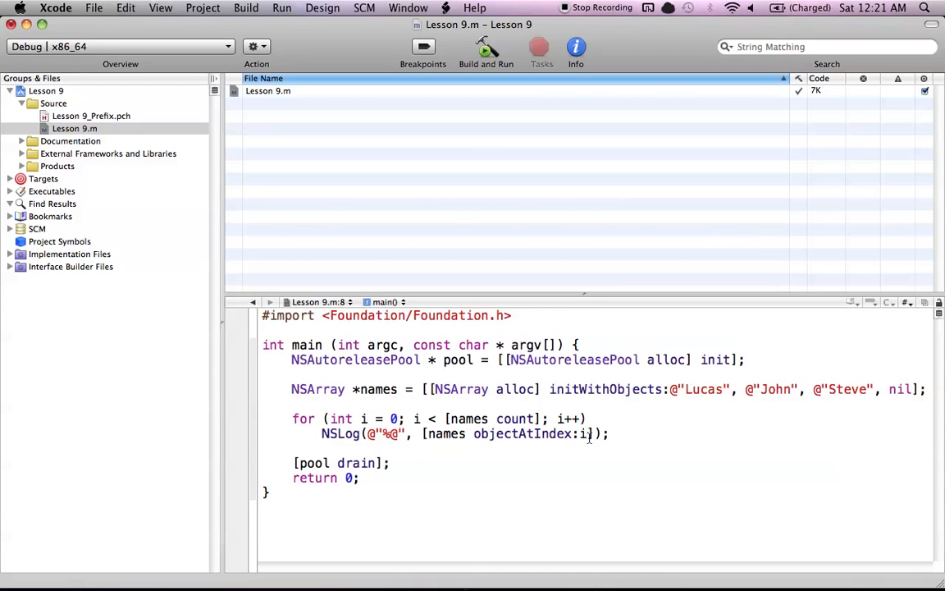
{"action": "double_click", "coordinate": [583, 433]}
{"action": "left_click_drag", "start_coordinate": [535, 418], "coordinate": [496, 418]}
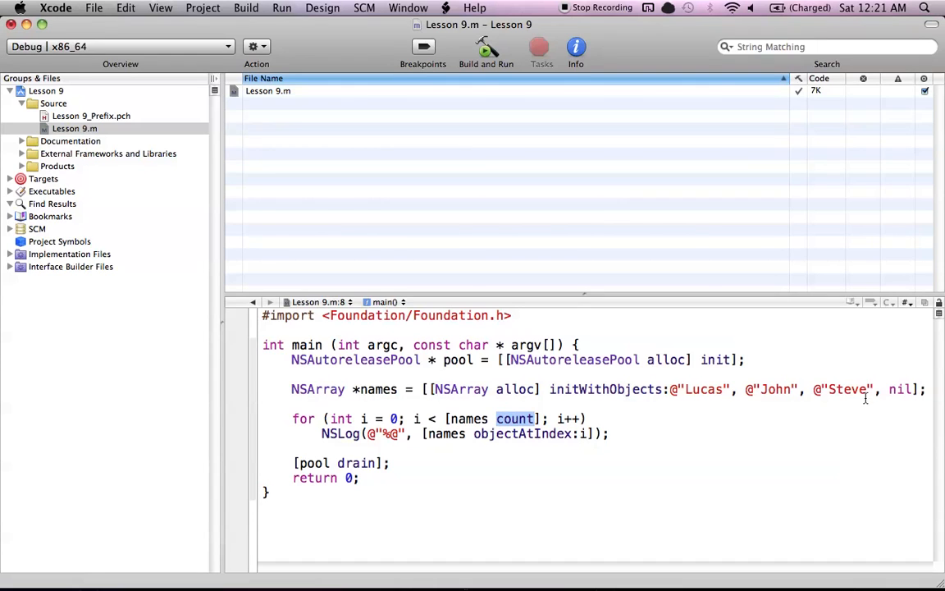
{"action": "double_click", "coordinate": [415, 418]}
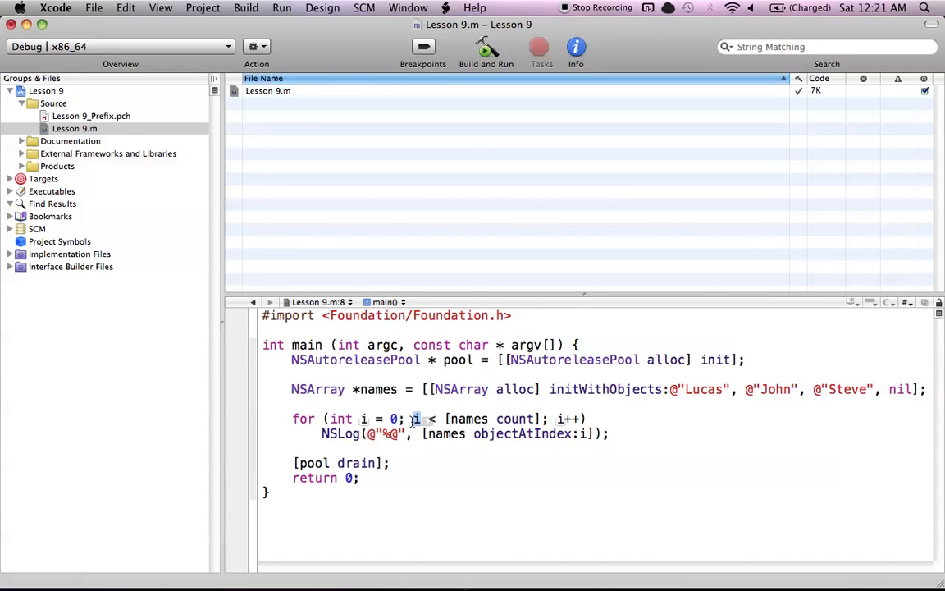
{"action": "left_click", "coordinate": [458, 434]}
{"action": "left_click", "coordinate": [613, 433]}
{"action": "left_click_drag", "start_coordinate": [594, 434], "coordinate": [424, 435]}
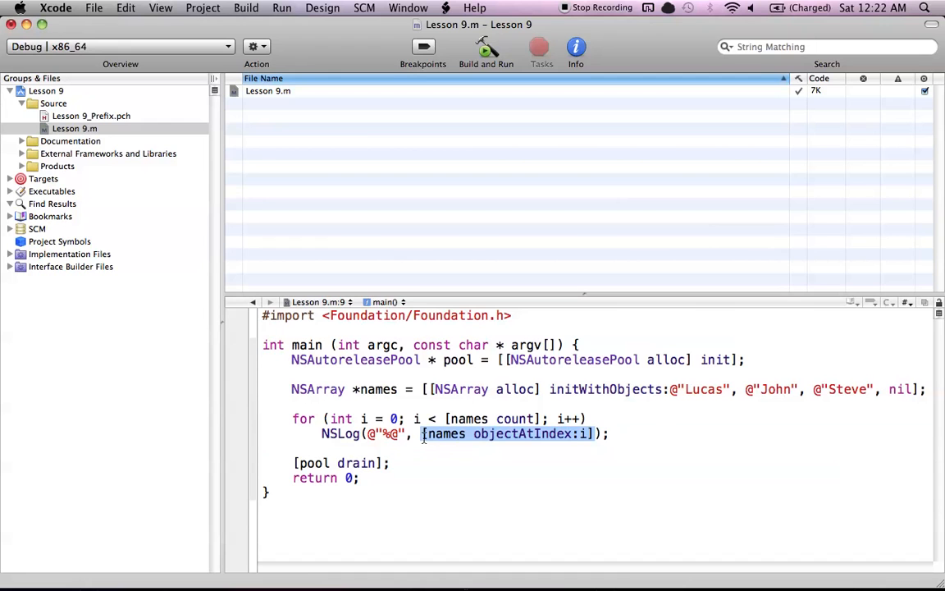
{"action": "left_click", "coordinate": [538, 435]}
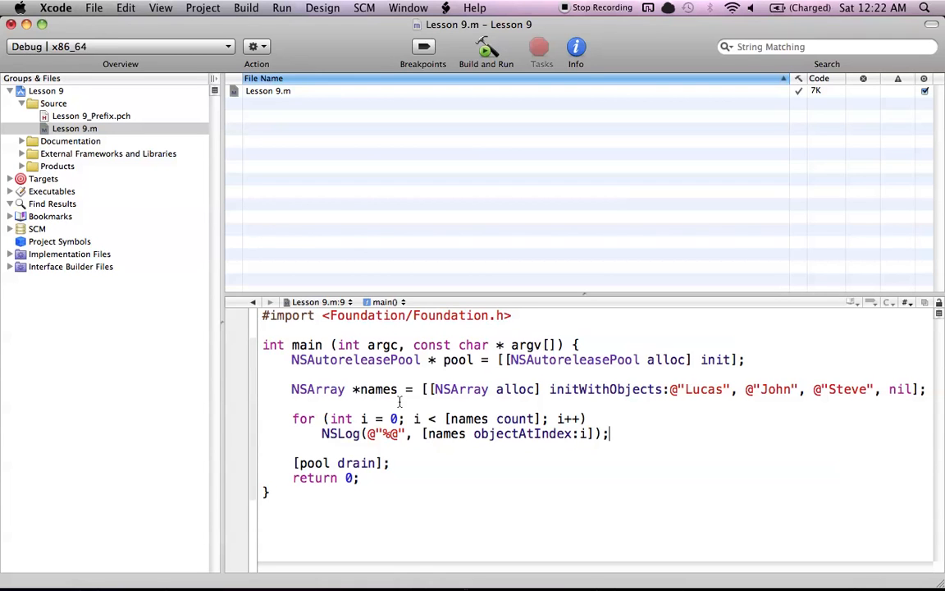
Step: Build and run with Save All so the Debugger Console logs Lucas, John and Steve
{"action": "left_click", "coordinate": [486, 51]}
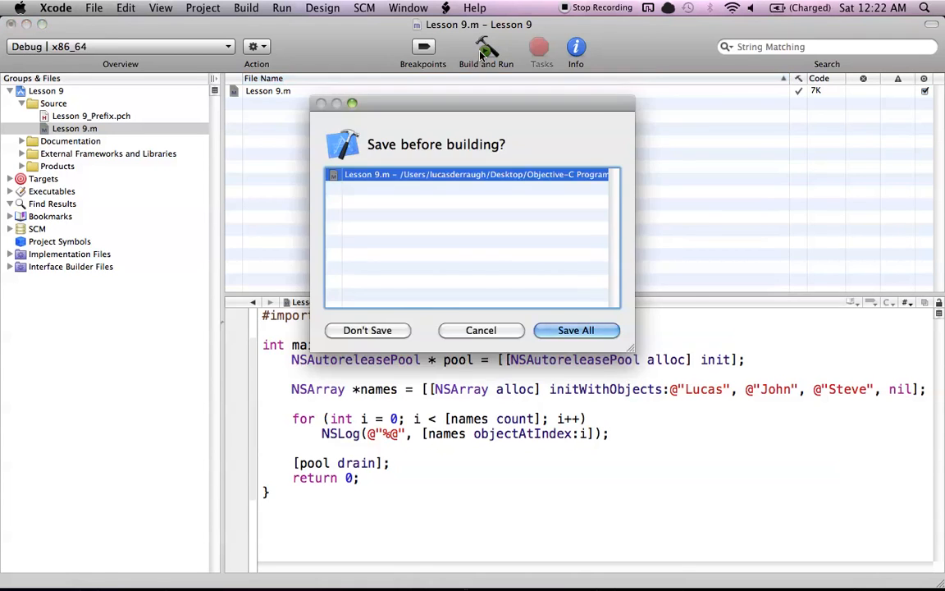
{"action": "left_click", "coordinate": [574, 329]}
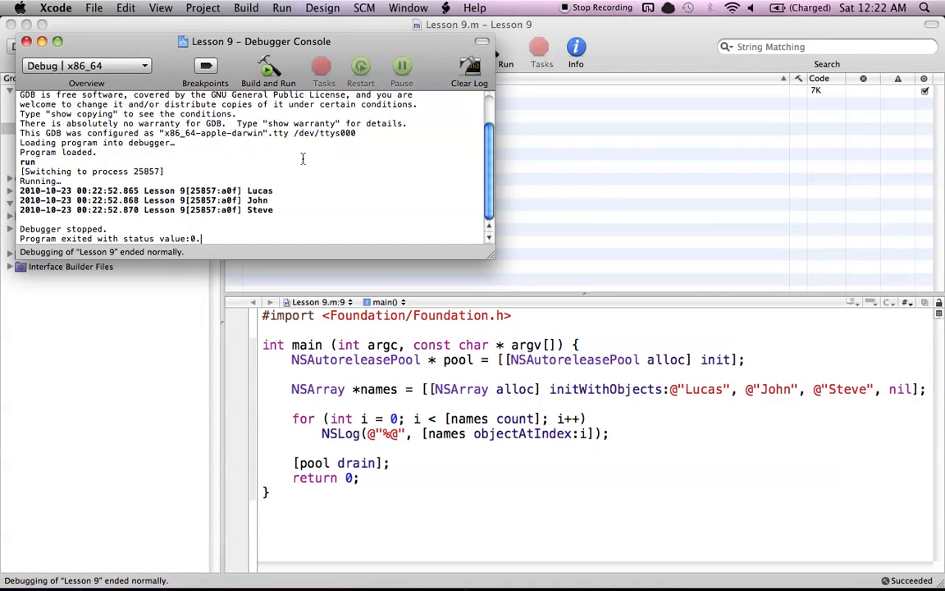
{"action": "left_click_drag", "start_coordinate": [280, 209], "coordinate": [248, 190]}
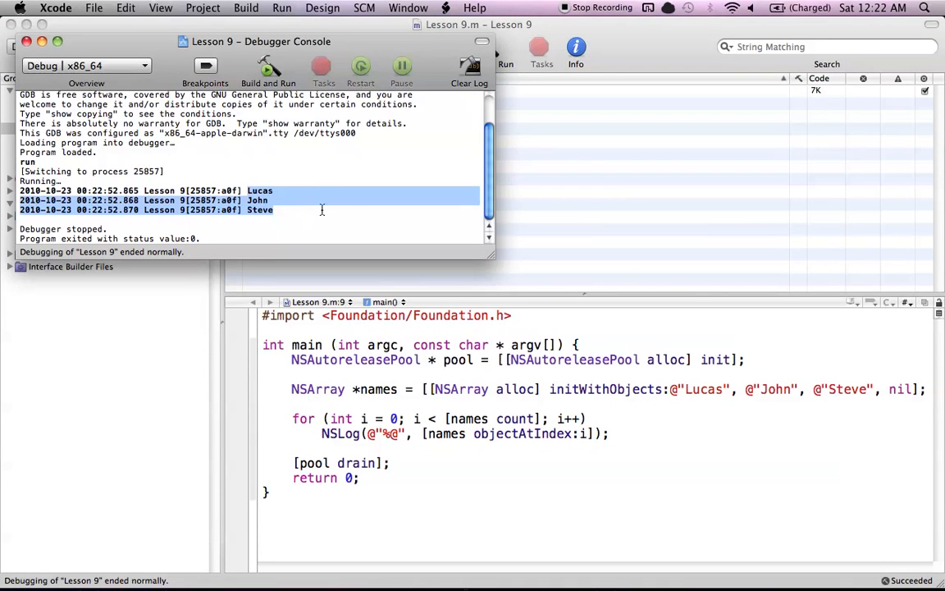
{"action": "left_click", "coordinate": [320, 215]}
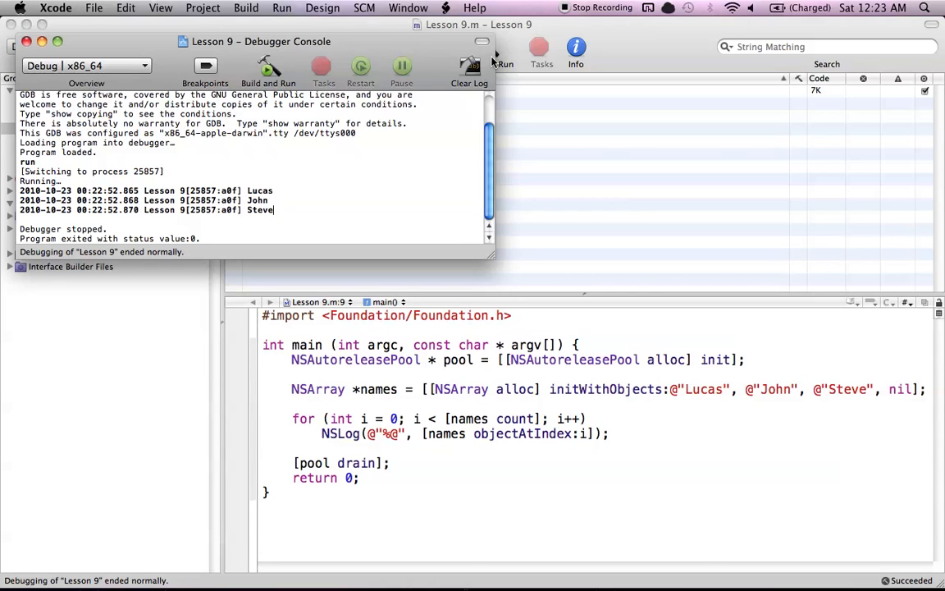
Step: Clear and close the Debugger Console and return to the end of the NSLog line
{"action": "left_click", "coordinate": [469, 70]}
{"action": "left_click", "coordinate": [26, 41]}
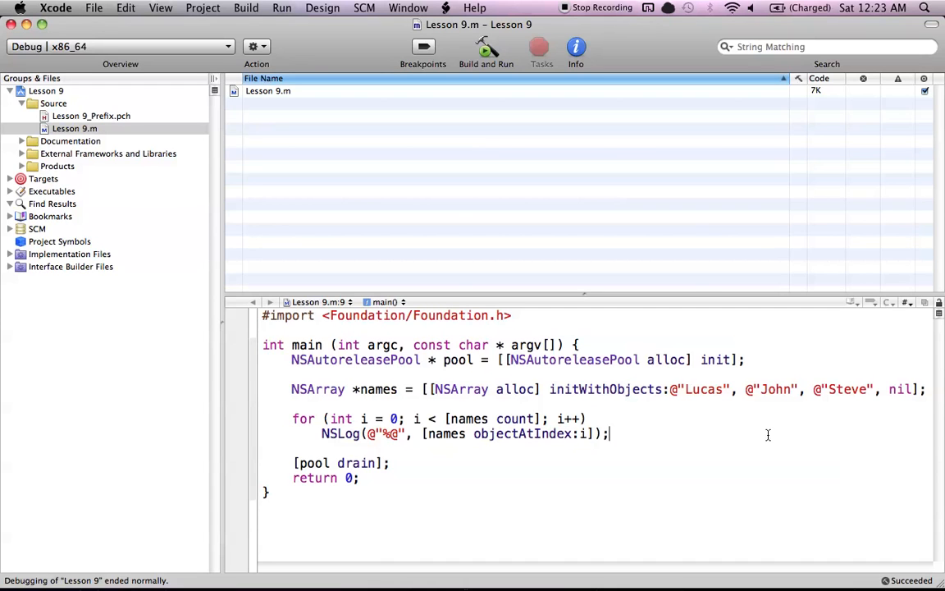
{"action": "left_click", "coordinate": [632, 427]}
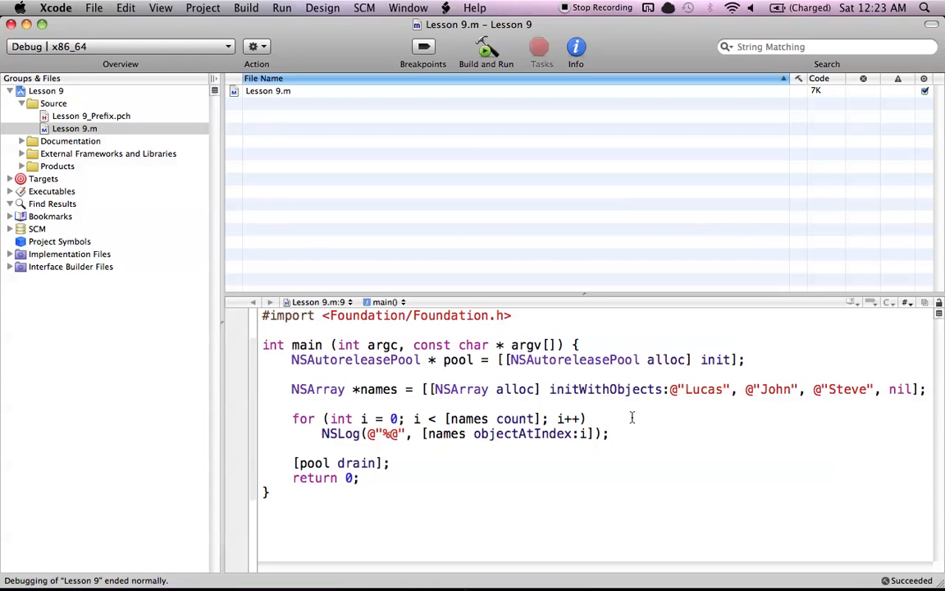